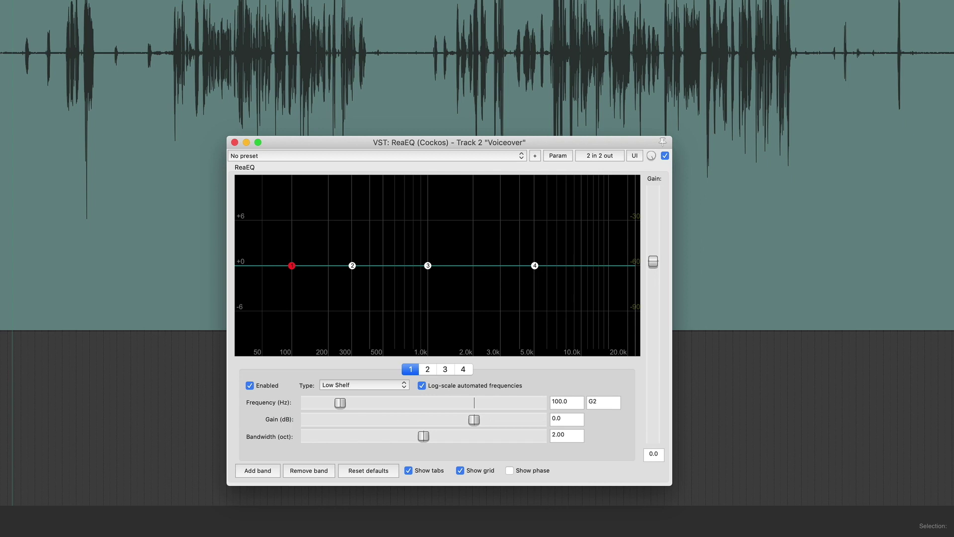
# Pull ReaEQ band 1 down to -120 dB and make band 3 a 514 Hz, 1.12-octave dip
pyautogui.moveTo(292, 265); pyautogui.dragTo(291, 422)
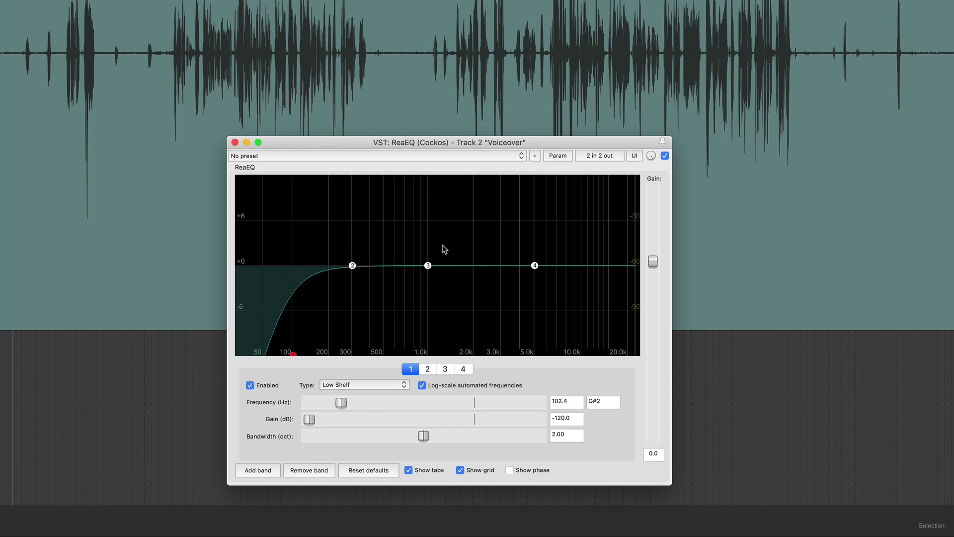
pyautogui.moveTo(428, 265); pyautogui.dragTo(432, 307)
pyautogui.moveTo(421, 406); pyautogui.dragTo(394, 403)
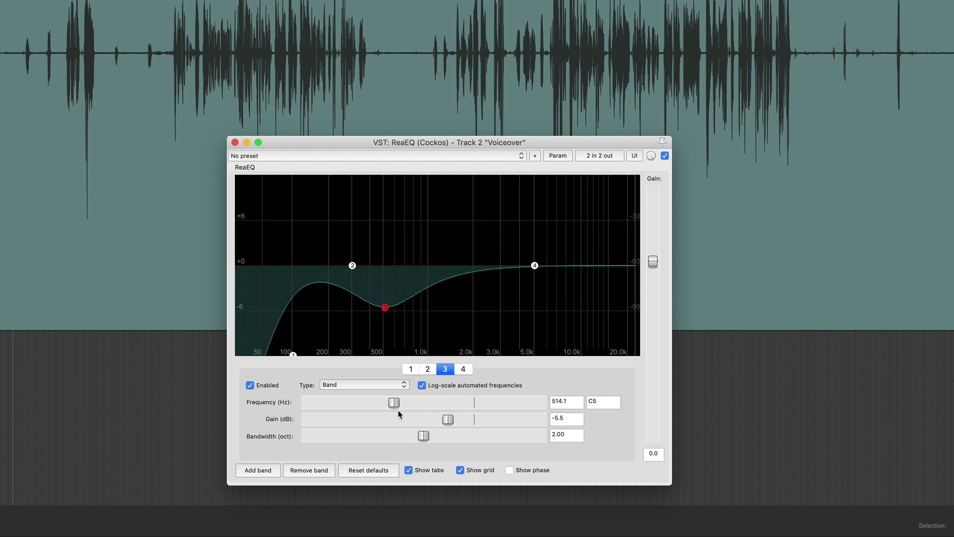
pyautogui.moveTo(423, 436); pyautogui.dragTo(372, 438)
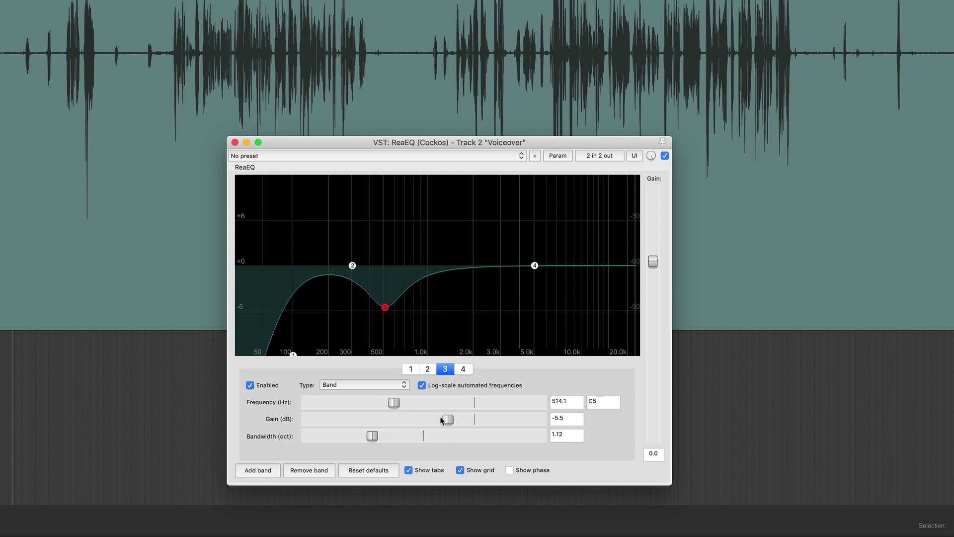
pyautogui.moveTo(448, 419); pyautogui.dragTo(465, 396)
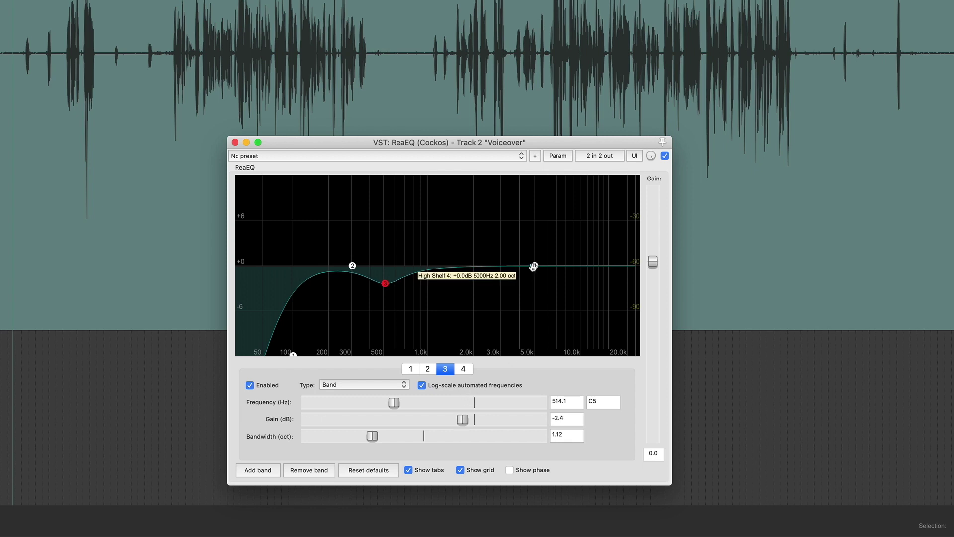
# Shape band 4 into a high shelf at 1934 Hz, +2.1 dB, 0.93 octaves
pyautogui.moveTo(534, 267); pyautogui.dragTo(531, 231)
pyautogui.moveTo(420, 436); pyautogui.dragTo(362, 436)
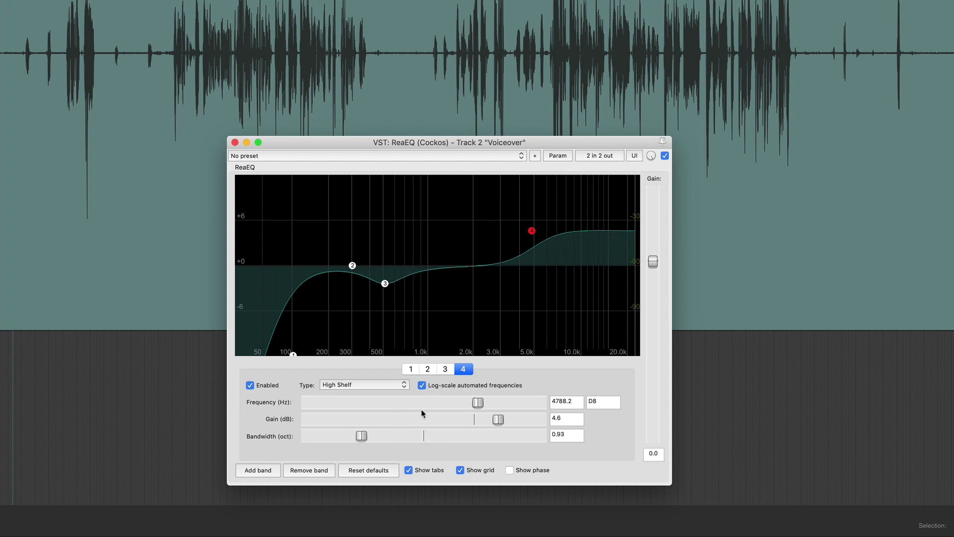
pyautogui.moveTo(477, 402); pyautogui.dragTo(443, 402)
pyautogui.moveTo(498, 420); pyautogui.dragTo(487, 423)
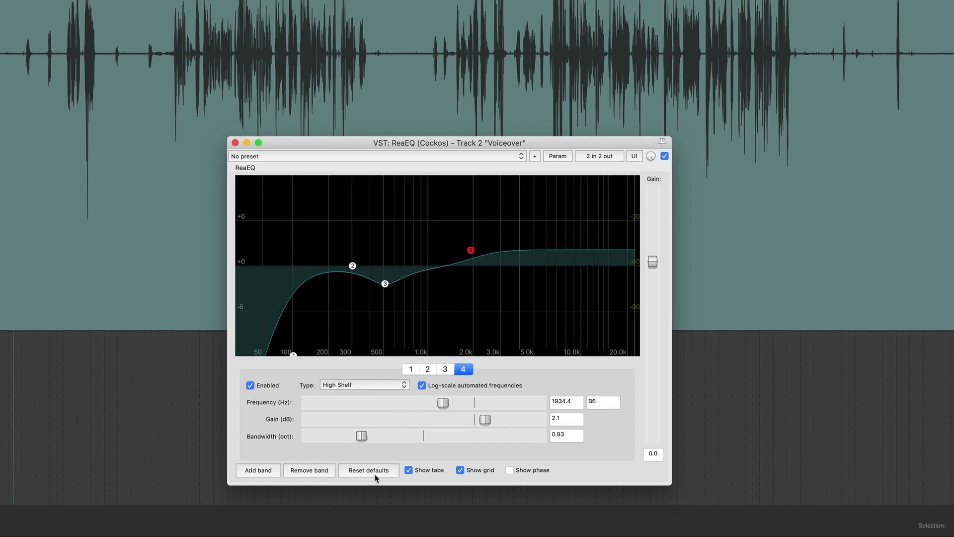
# Add three EQ bands, move band 7 into the highs and set band 6 to 816 Hz, -3.1 dB
pyautogui.click(251, 471)
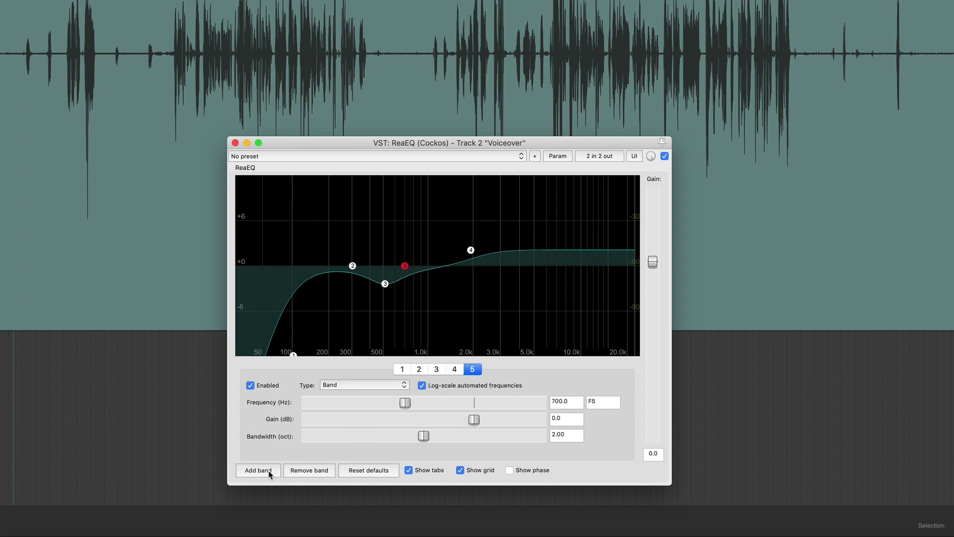
pyautogui.click(271, 475)
pyautogui.click(271, 475)
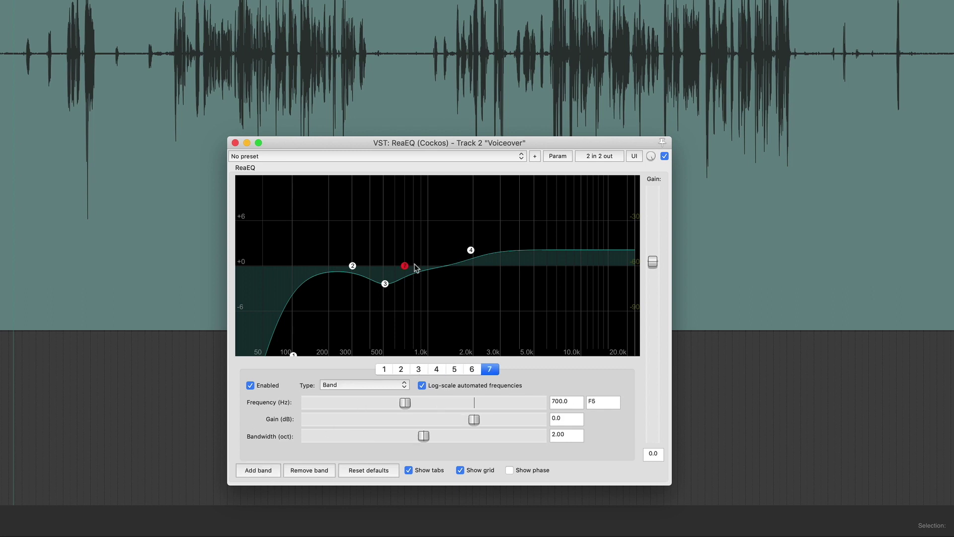
pyautogui.moveTo(405, 265); pyautogui.dragTo(557, 313)
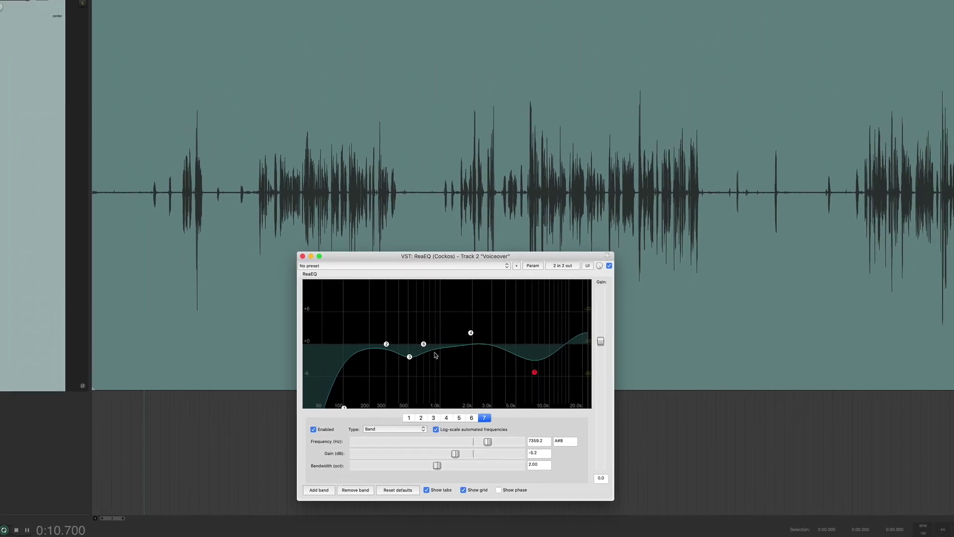
pyautogui.moveTo(424, 344); pyautogui.dragTo(433, 376)
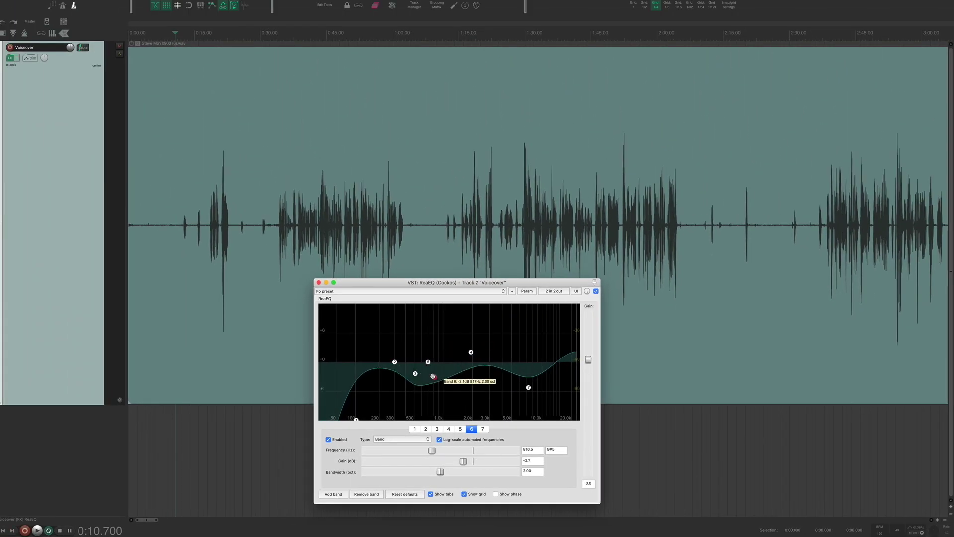
# Reposition and enlarge the EQ window while playing back to audition the curve
pyautogui.moveTo(448, 283); pyautogui.dragTo(382, 134)
pyautogui.moveTo(530, 352); pyautogui.dragTo(511, 324)
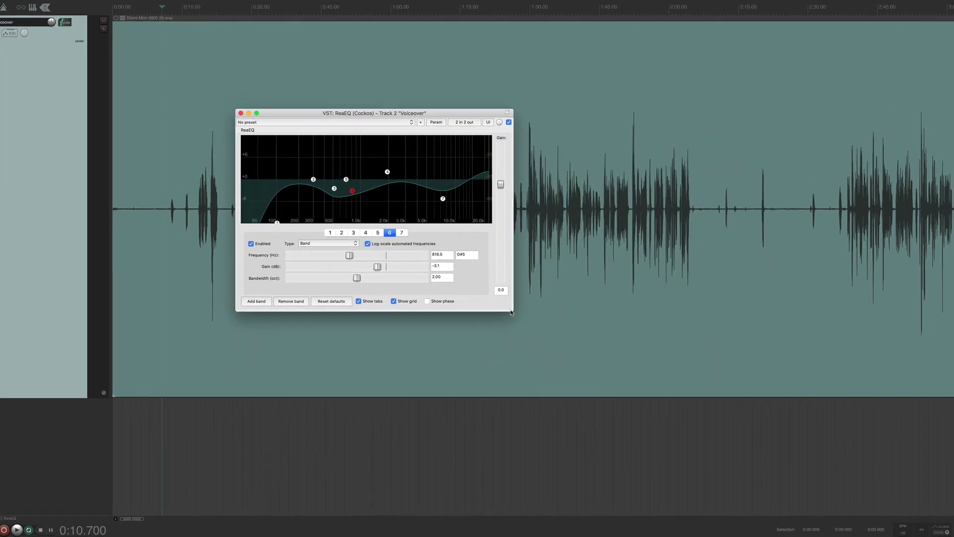
pyautogui.moveTo(437, 114); pyautogui.dragTo(574, 289)
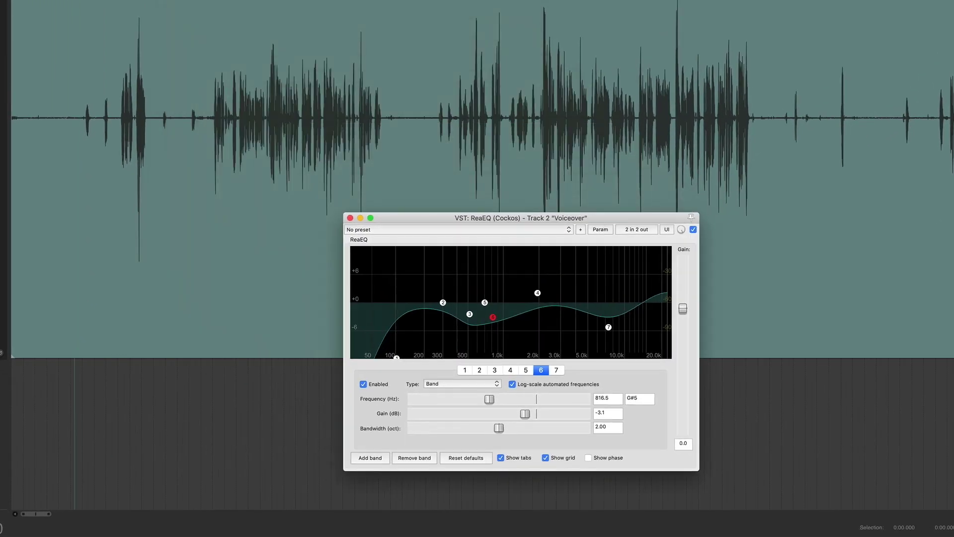
pyautogui.press('space')
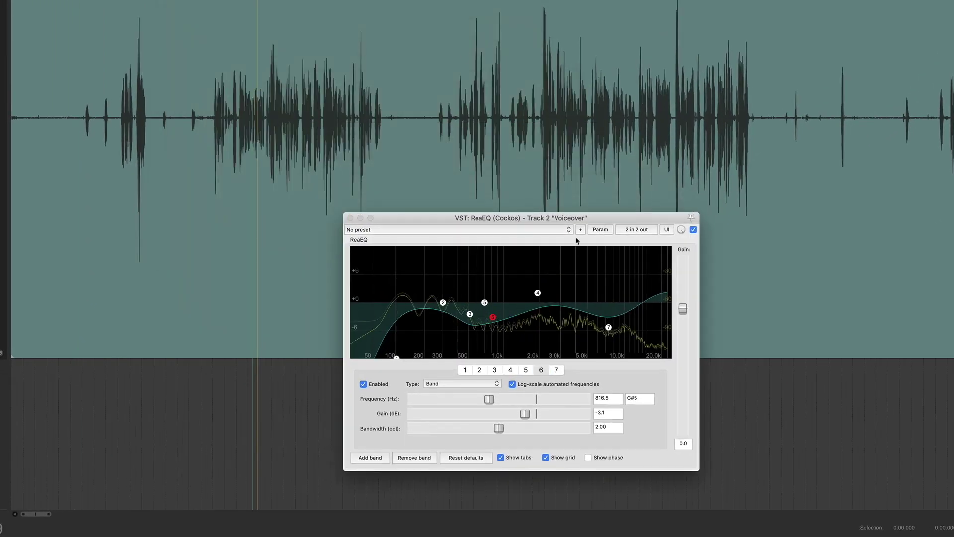
pyautogui.moveTo(573, 226); pyautogui.dragTo(546, 187)
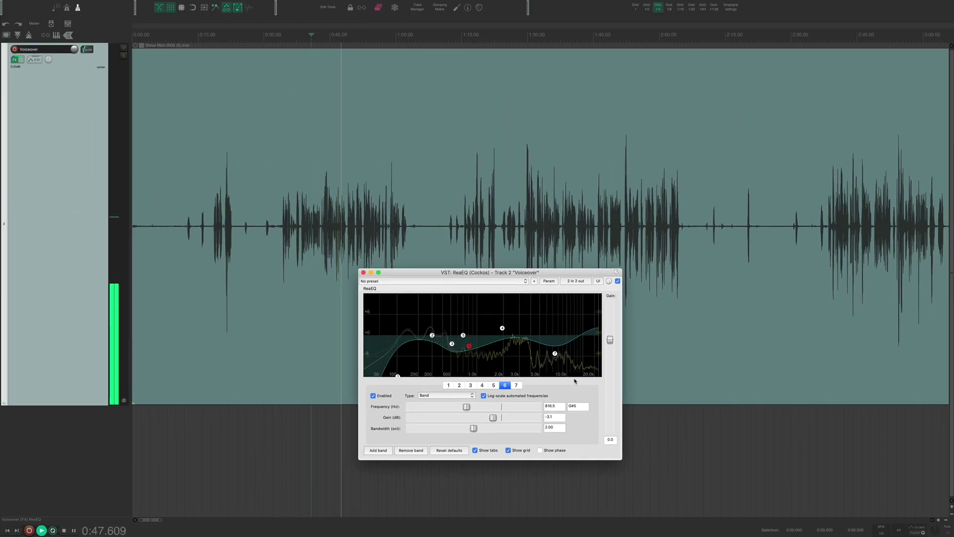
pyautogui.press('space')
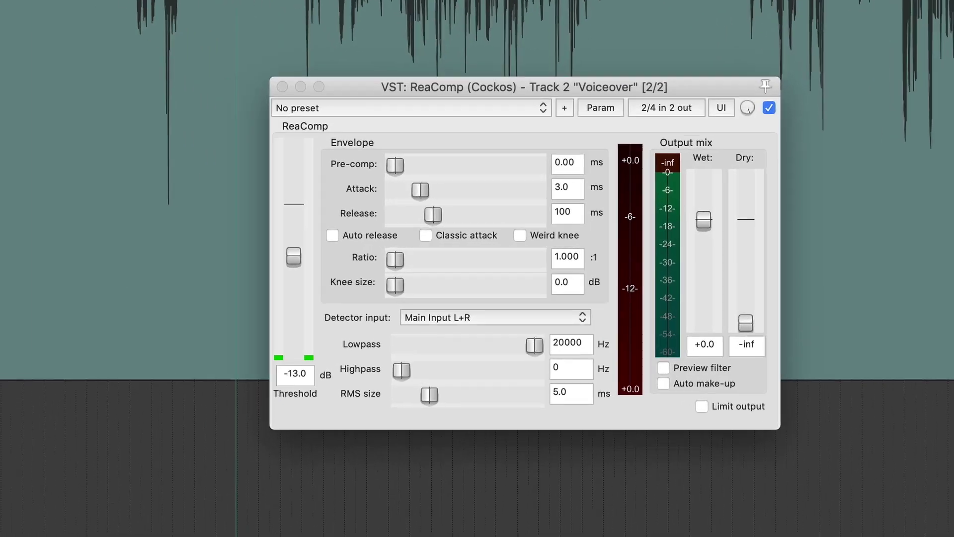
# Set ReaComp to -7.9 dB threshold, 24.7 ms attack, 4.02:1 ratio, wet -0.8 and dry -16.4
pyautogui.moveTo(361, 252); pyautogui.dragTo(359, 207)
pyautogui.moveTo(279, 180); pyautogui.dragTo(280, 238)
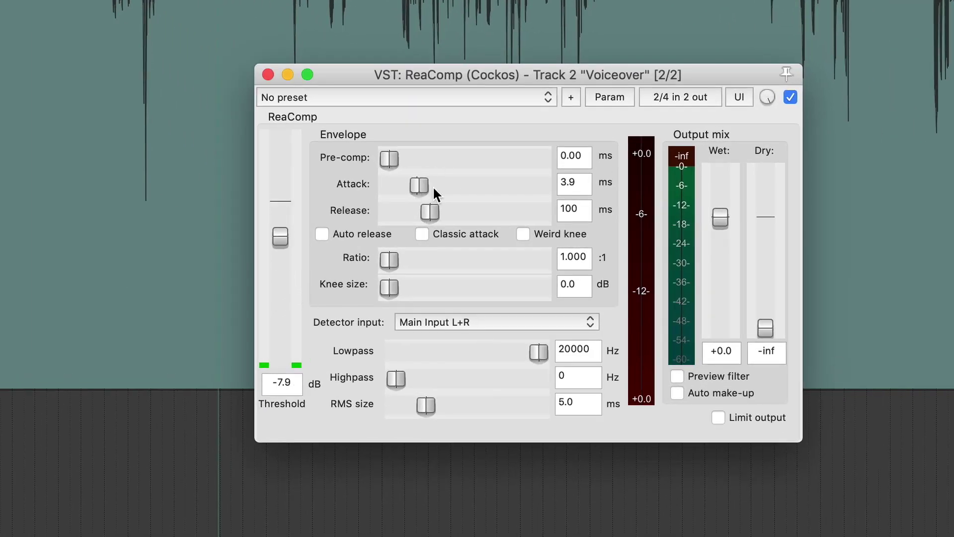
pyautogui.moveTo(433, 189); pyautogui.dragTo(425, 212)
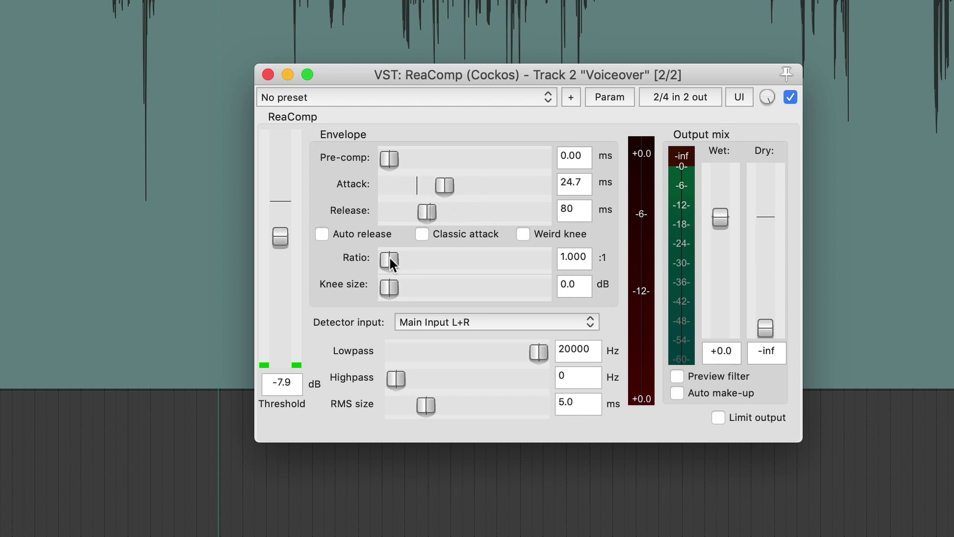
pyautogui.moveTo(391, 259); pyautogui.dragTo(452, 260)
pyautogui.moveTo(720, 218)
pyautogui.mouseDown()
pyautogui.moveTo(721, 280)
pyautogui.moveTo(728, 217)
pyautogui.mouseUp()
pyautogui.moveTo(765, 329); pyautogui.dragTo(765, 263)
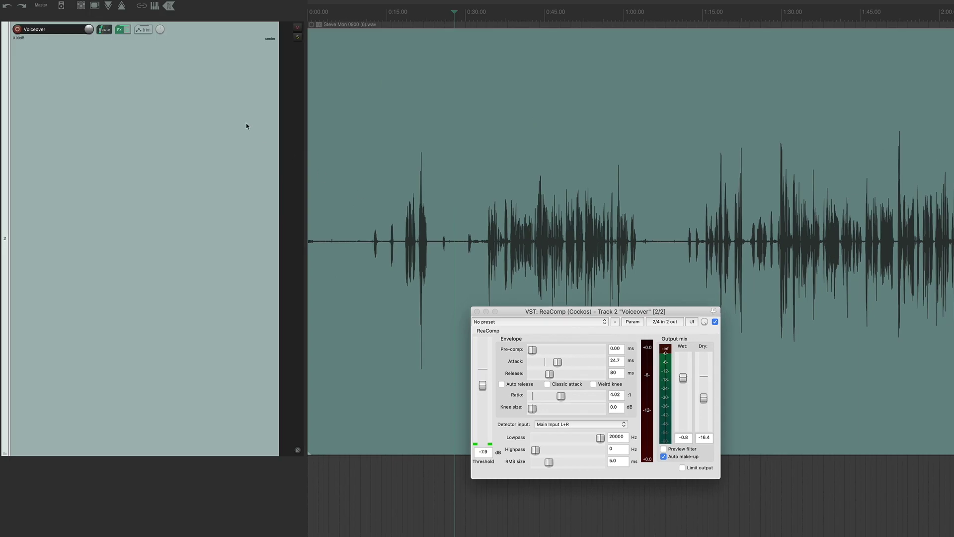
# Embed ReaComp in the Voiceover track panel and drag its threshold to -32.4 dB there
pyautogui.click(121, 30)
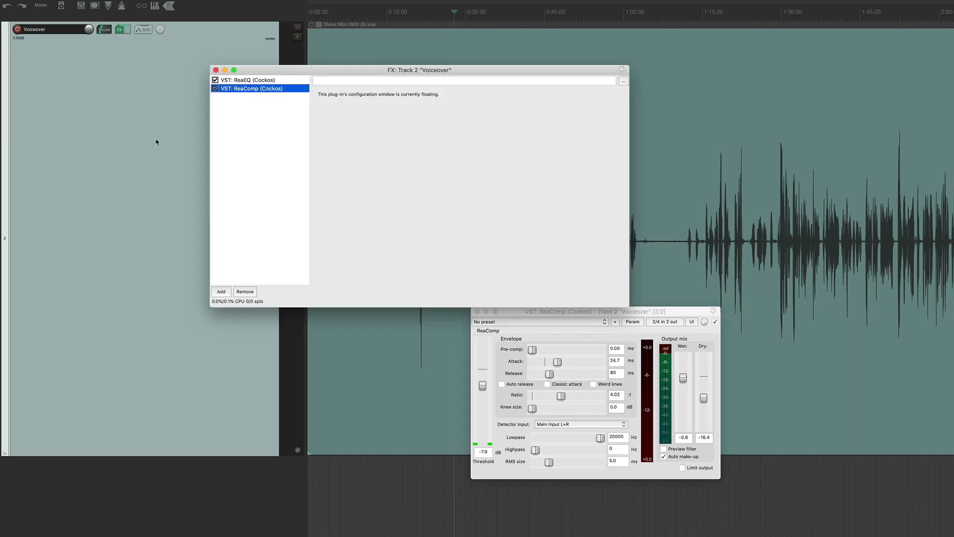
pyautogui.rightClick(250, 217)
pyautogui.click(301, 375)
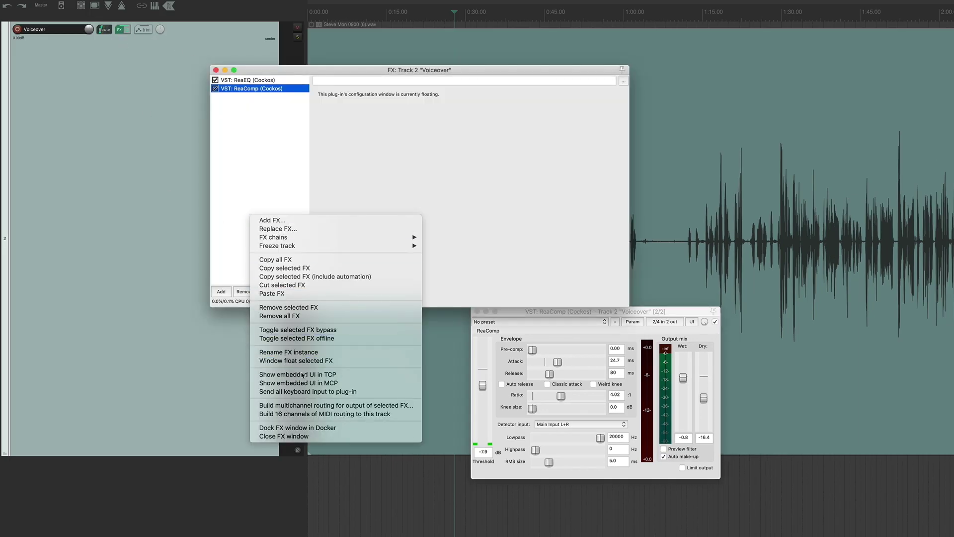
pyautogui.click(216, 70)
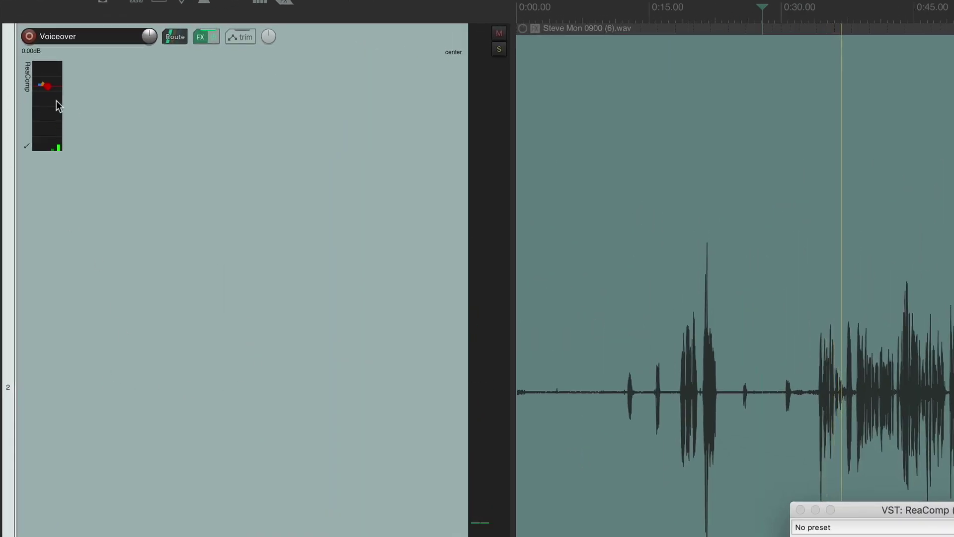
pyautogui.moveTo(50, 92)
pyautogui.moveTo(48, 88); pyautogui.dragTo(49, 125)
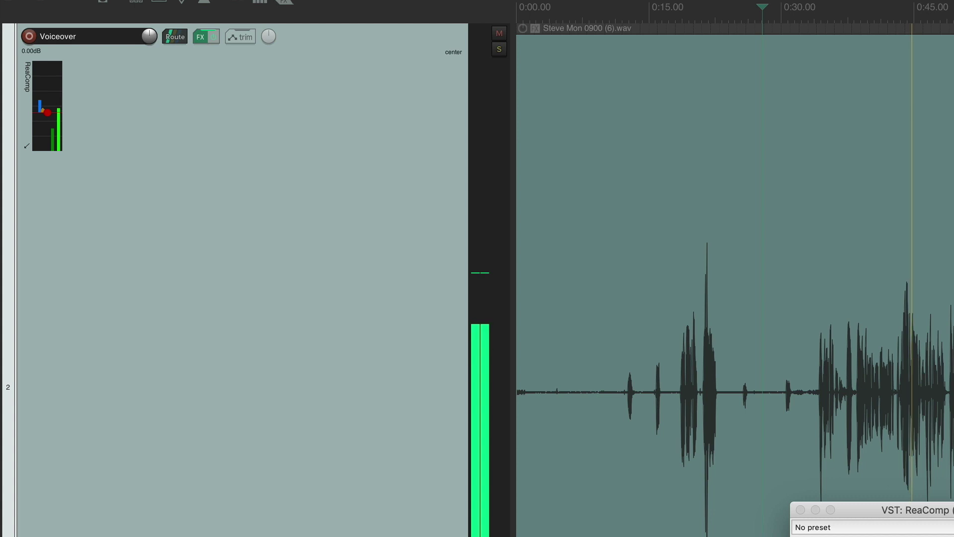
pyautogui.click(801, 510)
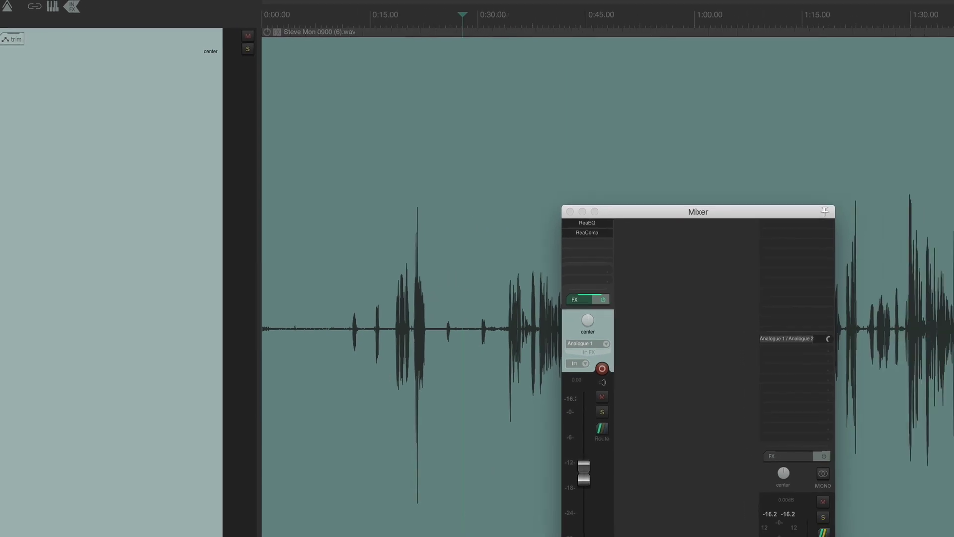
# Check the FX list's embedded UI options, close the FX: Track 2 window, and move the mixer up
pyautogui.click(201, 37)
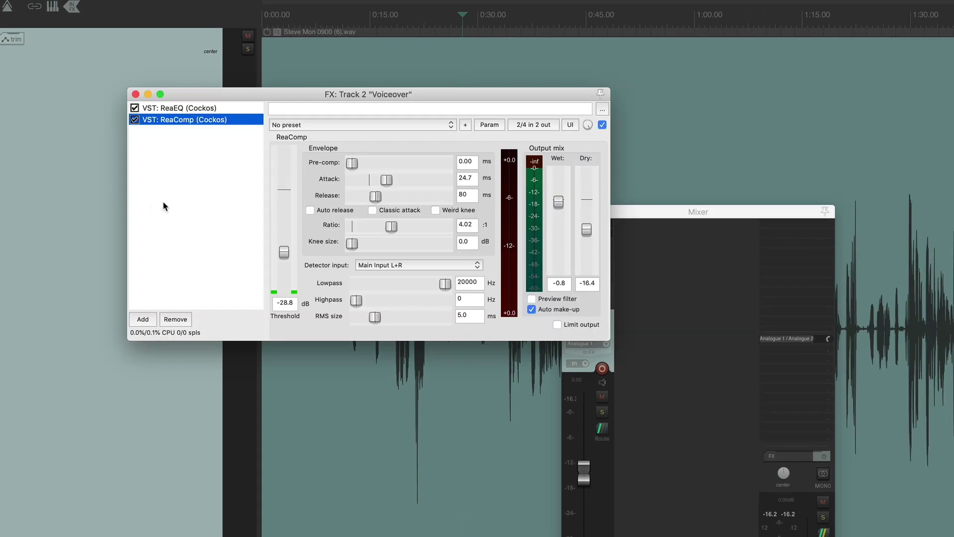
pyautogui.rightClick(171, 204)
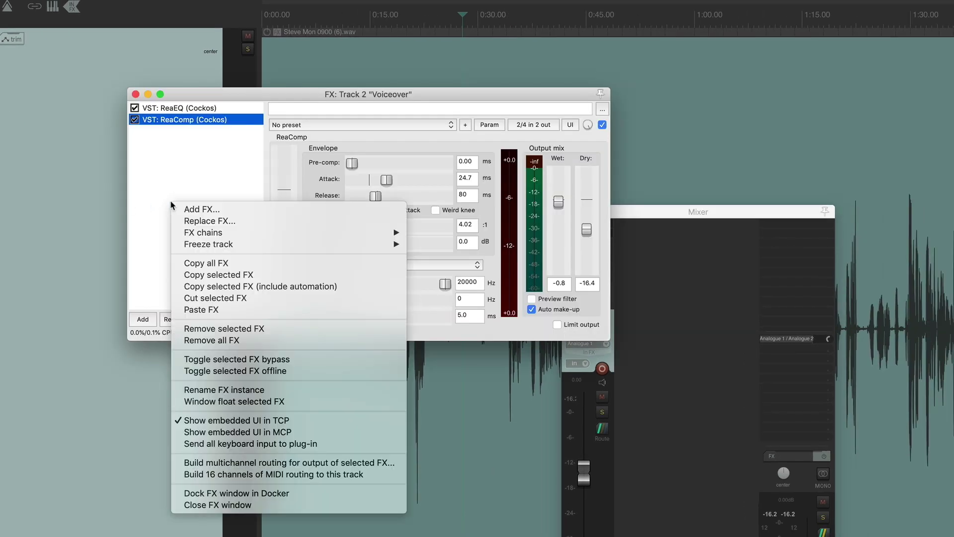
pyautogui.click(267, 421)
pyautogui.rightClick(199, 229)
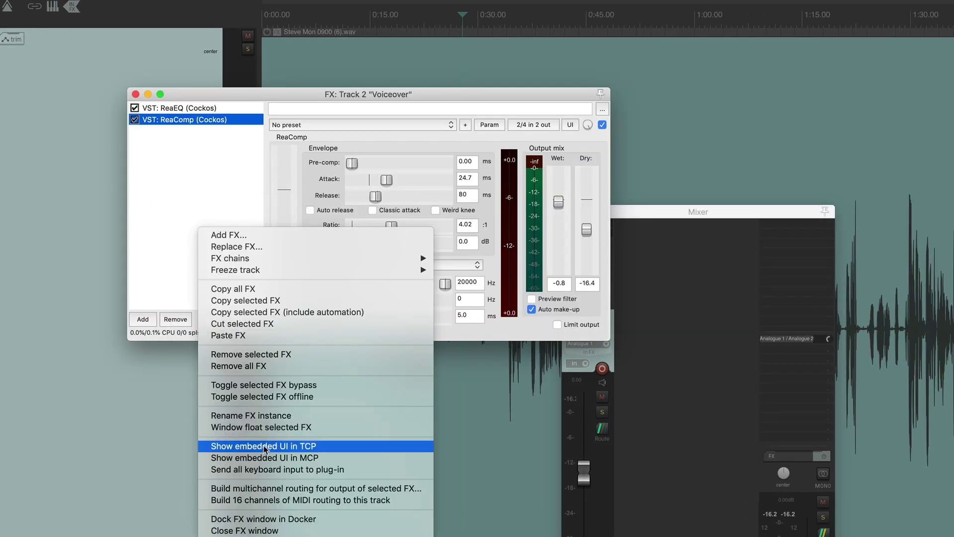
pyautogui.click(266, 469)
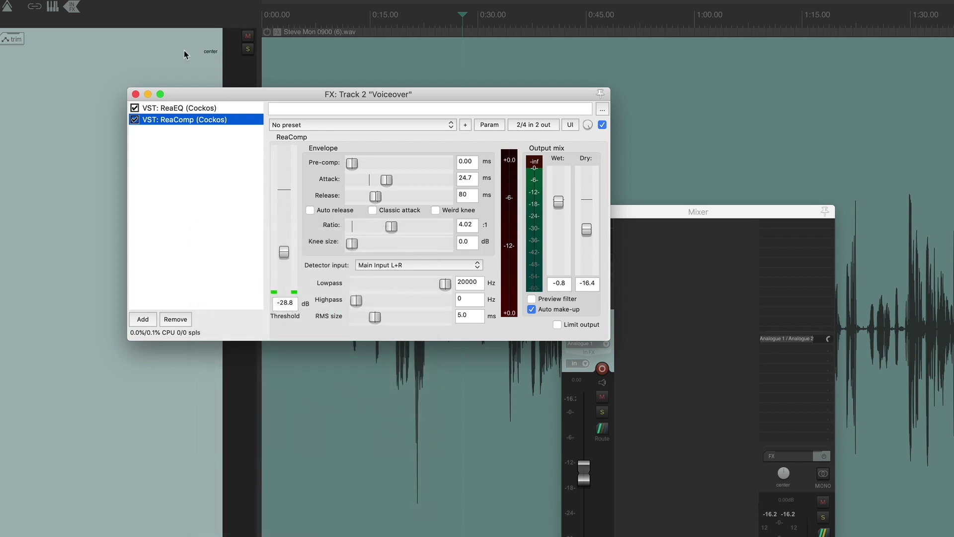
pyautogui.click(135, 94)
pyautogui.moveTo(627, 211); pyautogui.dragTo(642, 141)
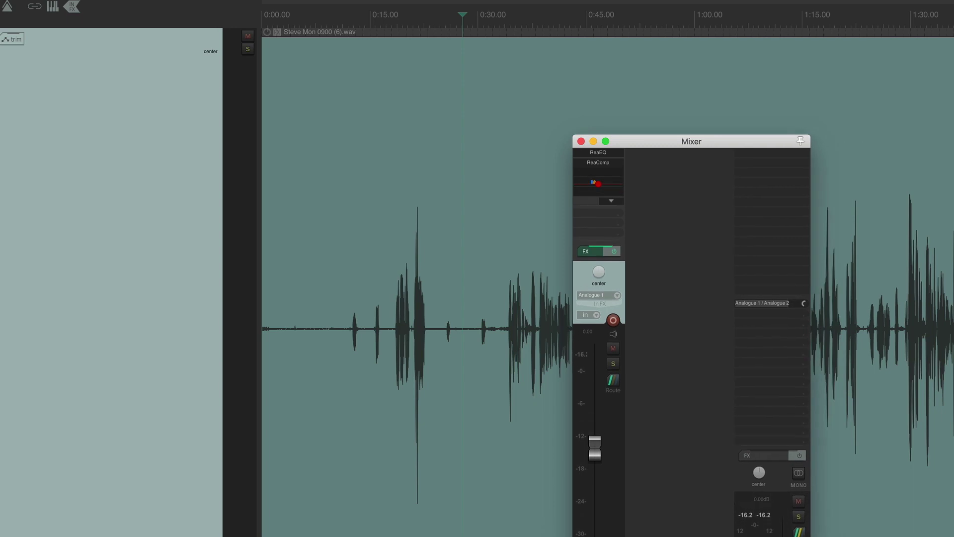
# Play the voiceover from about 0:37 and close the mixer window
pyautogui.click(530, 25)
pyautogui.press('space')
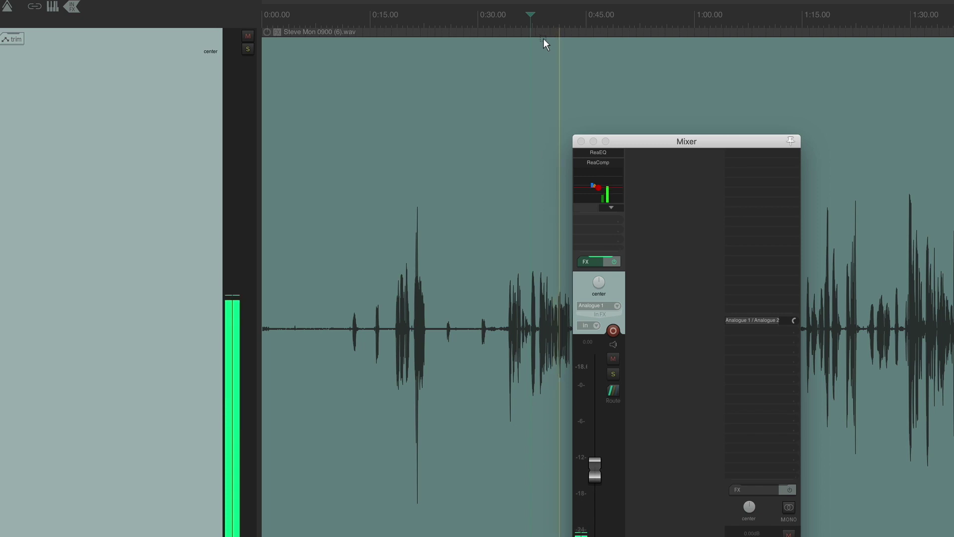
pyautogui.click(581, 141)
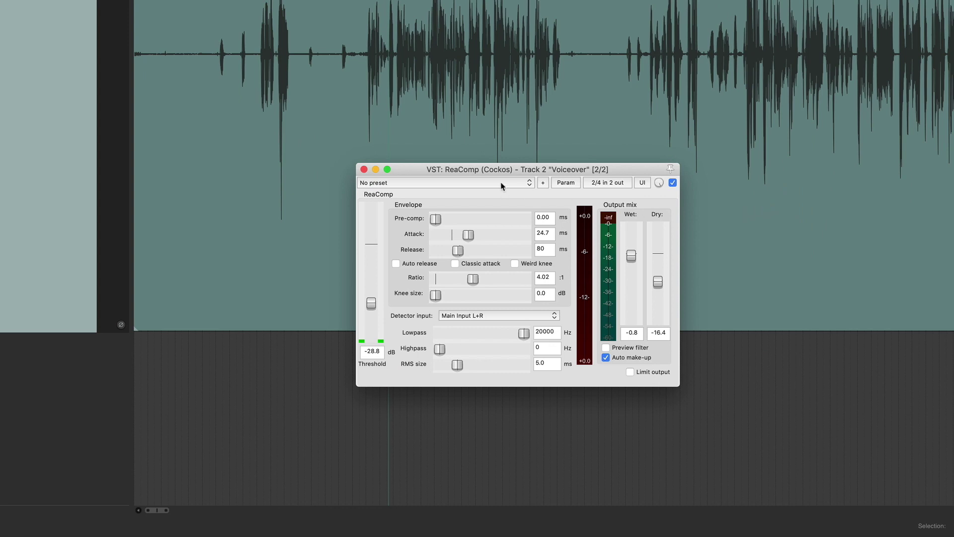
# Load ReaComp's 'stock - Master Bus Glue' preset (ratio 1.531, threshold -18.1 dB)
pyautogui.click(501, 183)
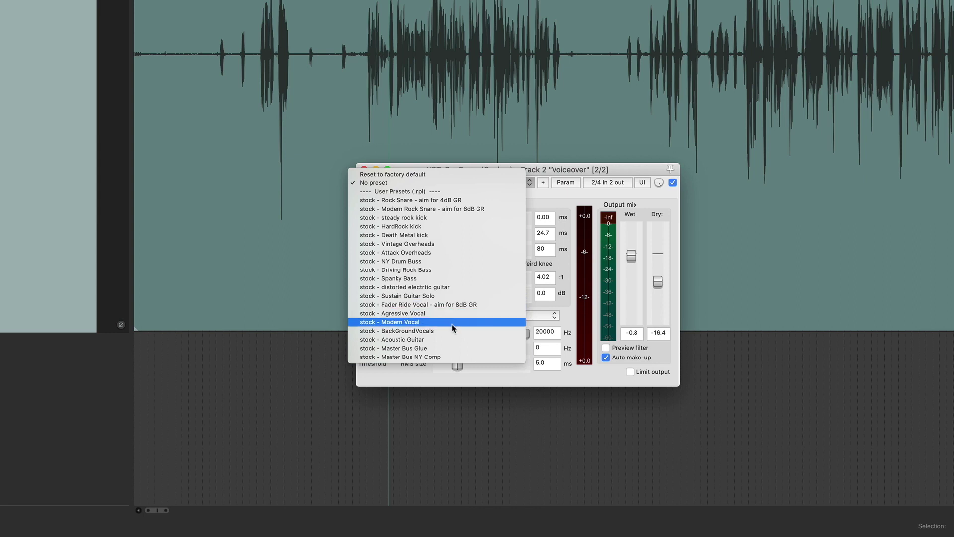
pyautogui.click(440, 349)
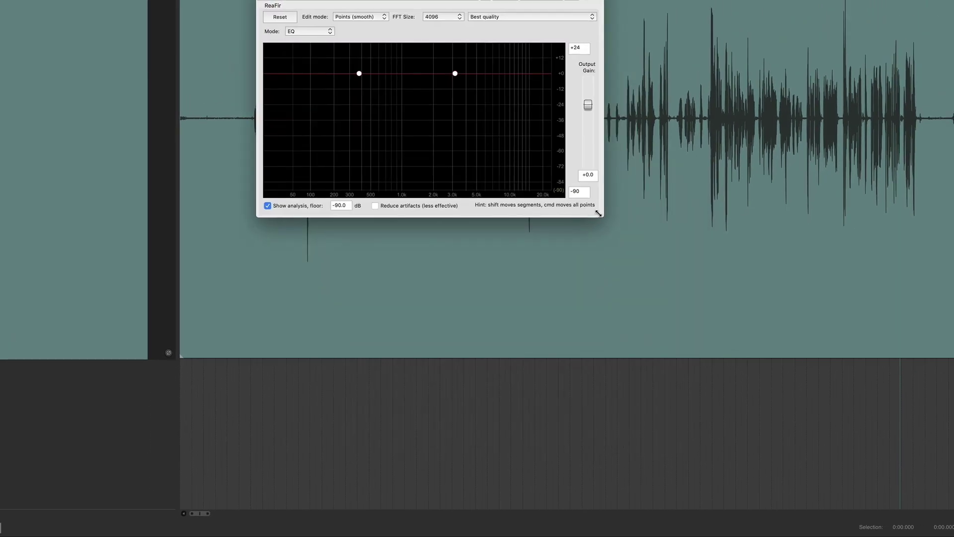
# Enlarge the ReaFir window and play part of the voiceover to watch its spectrum
pyautogui.moveTo(600, 213); pyautogui.dragTo(781, 428)
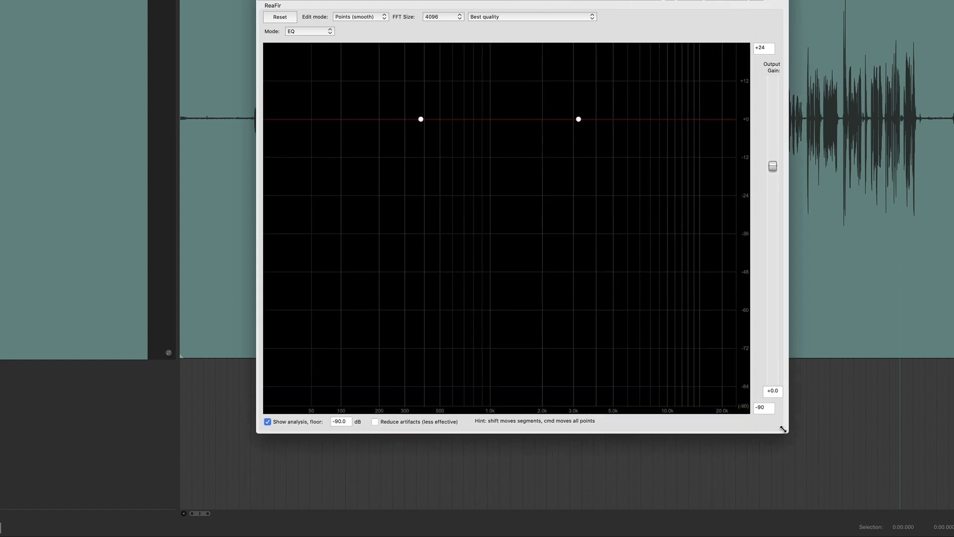
pyautogui.click(448, 472)
pyautogui.press('space')
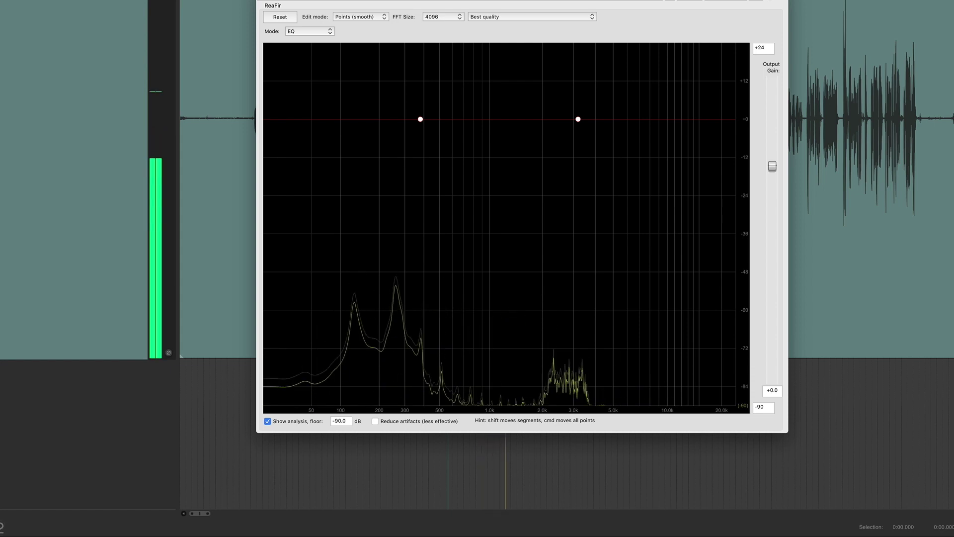
pyautogui.press('space')
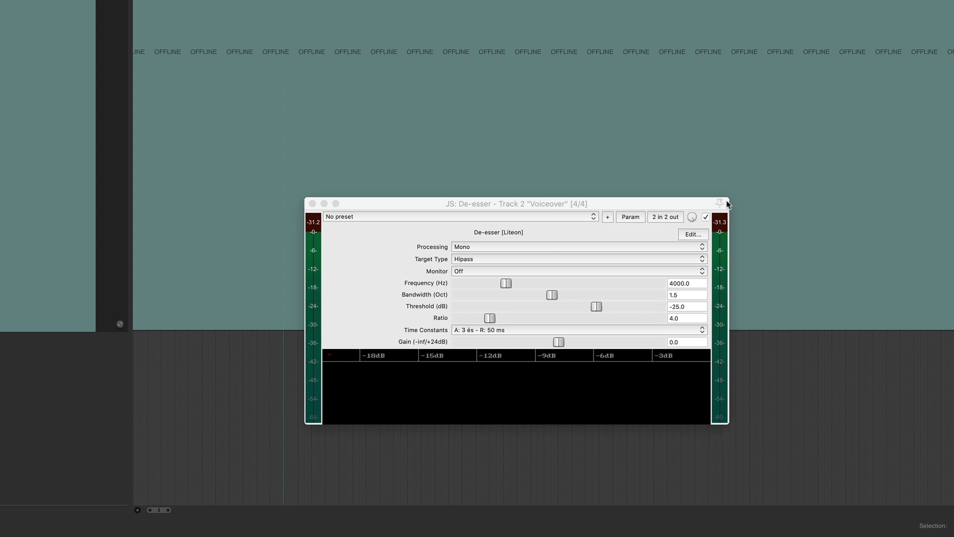
# Enlarge the De-esser window, move it toward the top, and start playback to audition it
pyautogui.moveTo(729, 423); pyautogui.dragTo(890, 511)
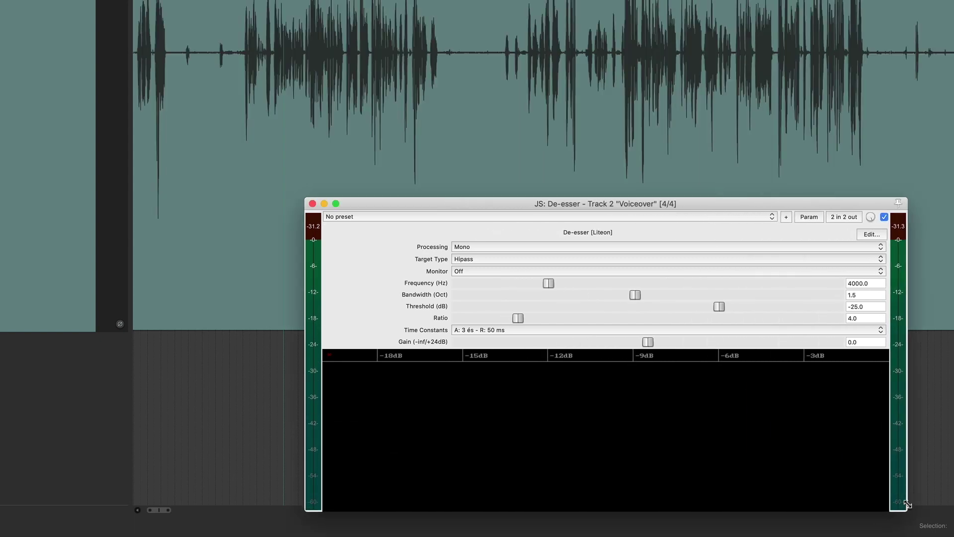
pyautogui.moveTo(732, 203); pyautogui.dragTo(642, 53)
pyautogui.moveTo(804, 346); pyautogui.dragTo(836, 406)
pyautogui.press('space')
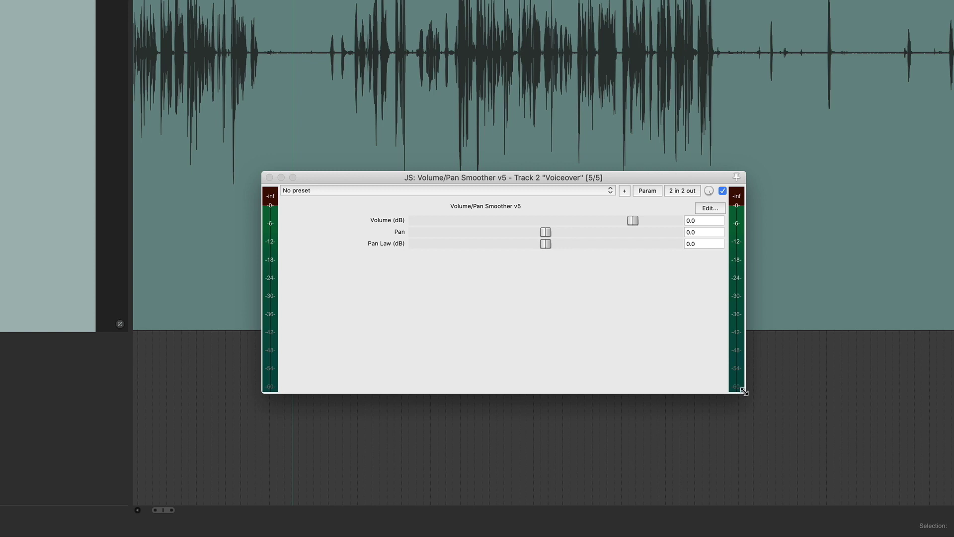
# Resize the Volume/Pan Smoother window and, during playback, lower its volume to -6.0 dB
pyautogui.moveTo(744, 392); pyautogui.dragTo(770, 399)
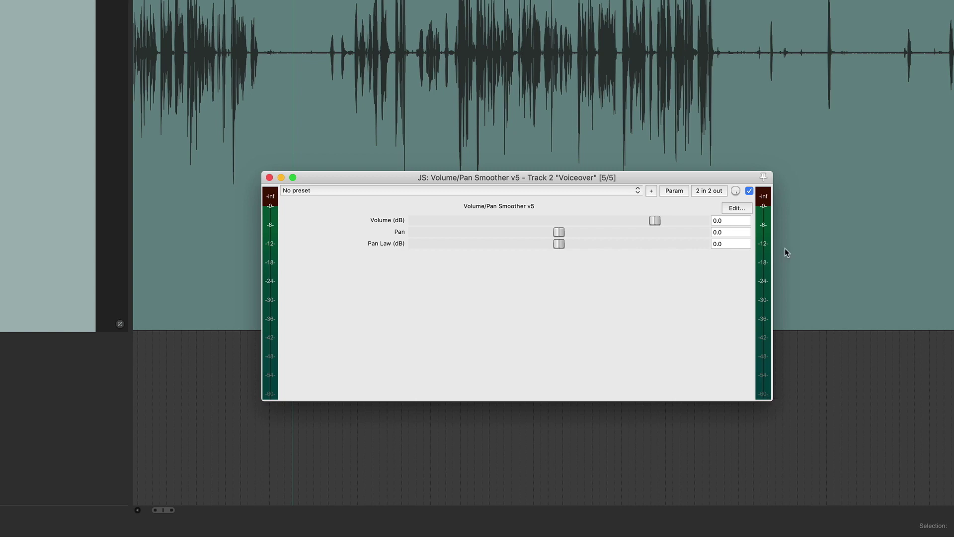
pyautogui.press('space')
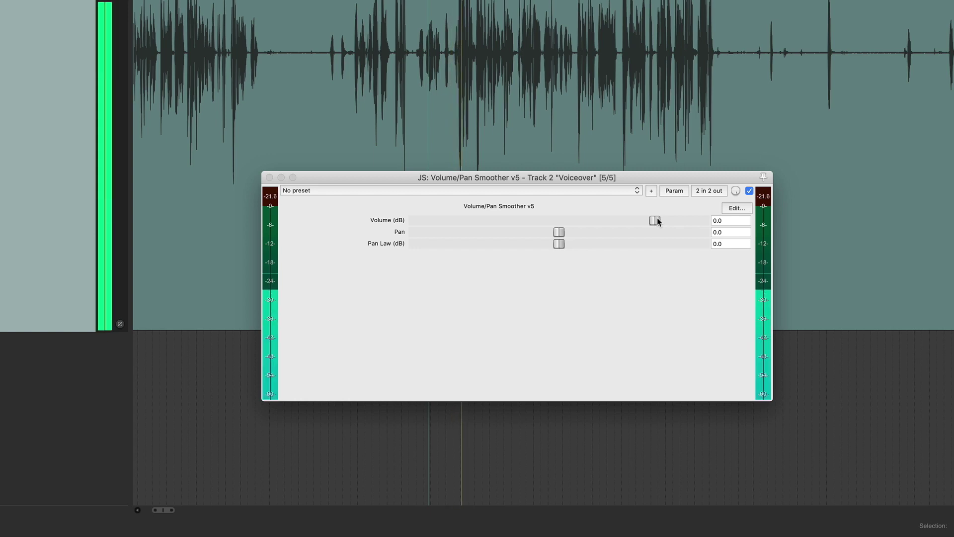
pyautogui.moveTo(657, 221); pyautogui.dragTo(633, 225)
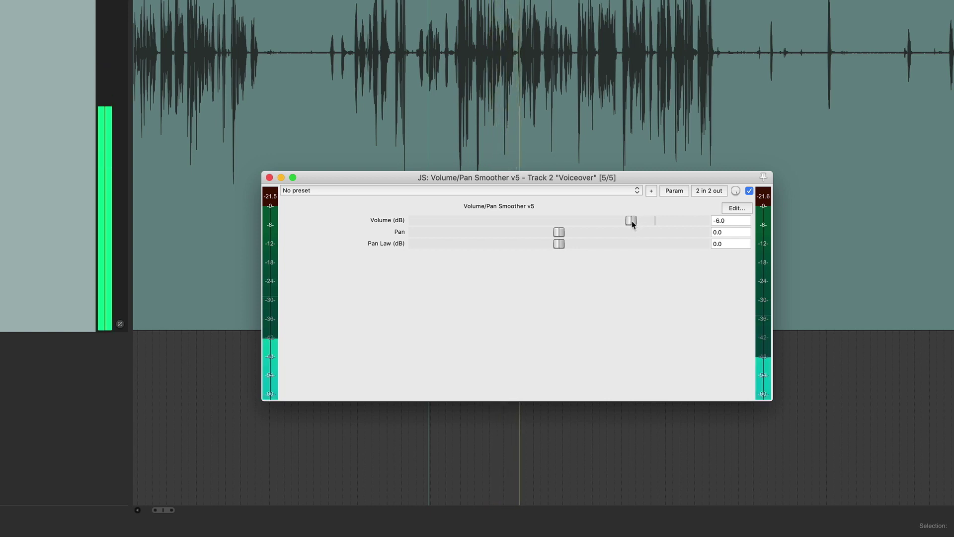
# Open the mixer and reset the Voiceover fader to 0 dB after nudging it up
pyautogui.press('super+m')
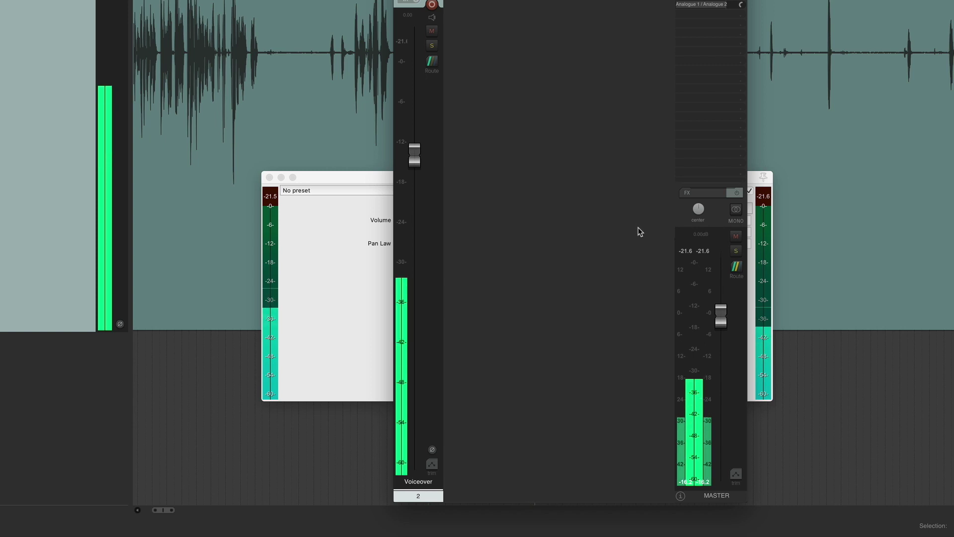
pyautogui.moveTo(415, 166); pyautogui.dragTo(413, 104)
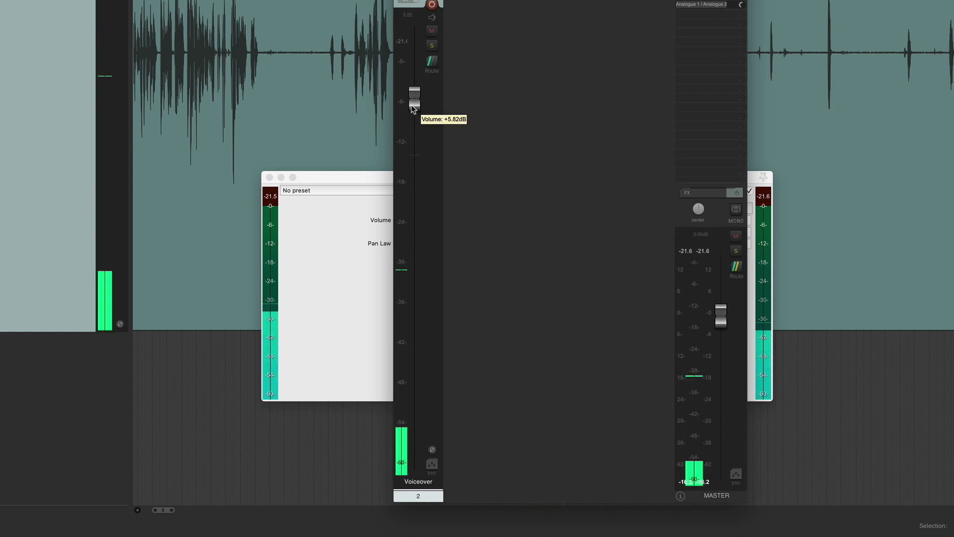
pyautogui.doubleClick(413, 100)
# Close the Volume/Pan Smoother window and the mixer, stopping playback
pyautogui.click(269, 179)
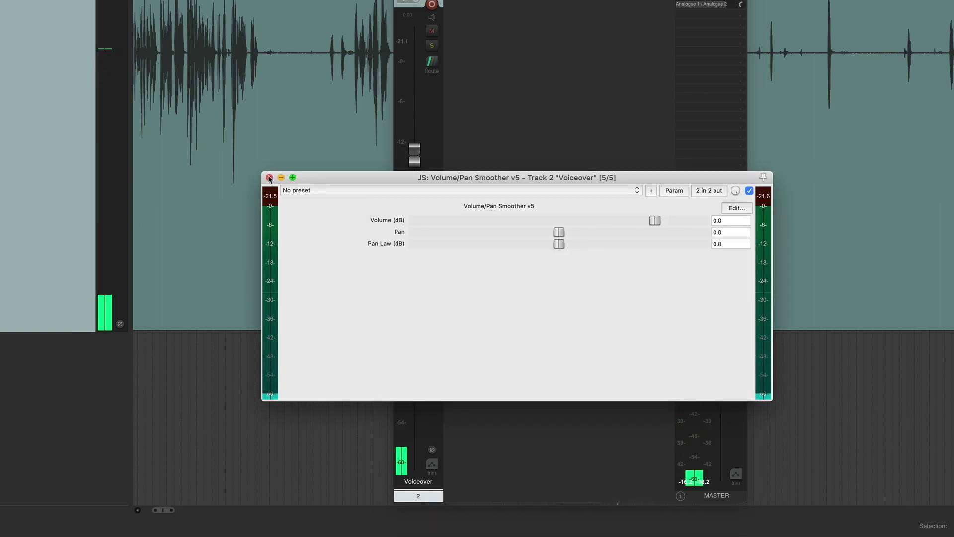
pyautogui.click(268, 177)
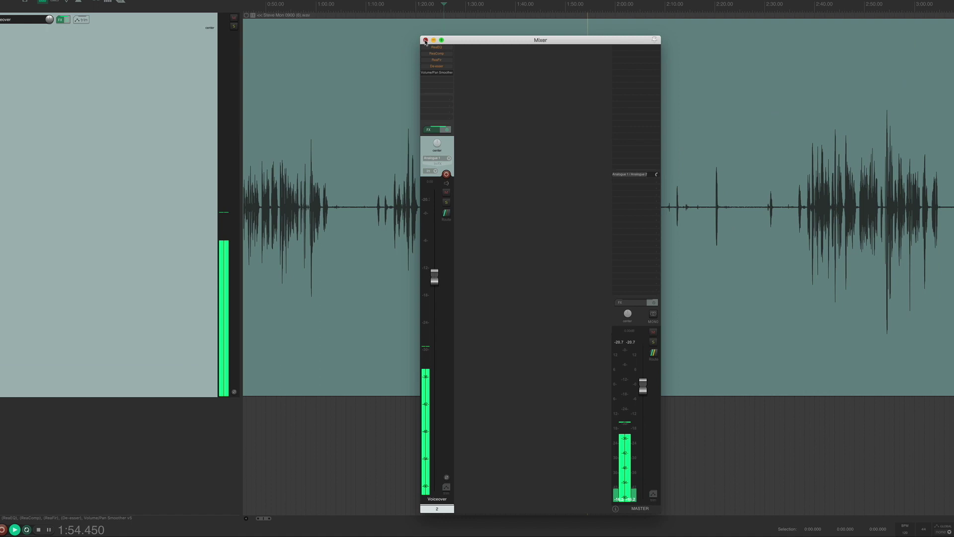
pyautogui.press('space')
pyautogui.hotkey('ctrl', 'm')
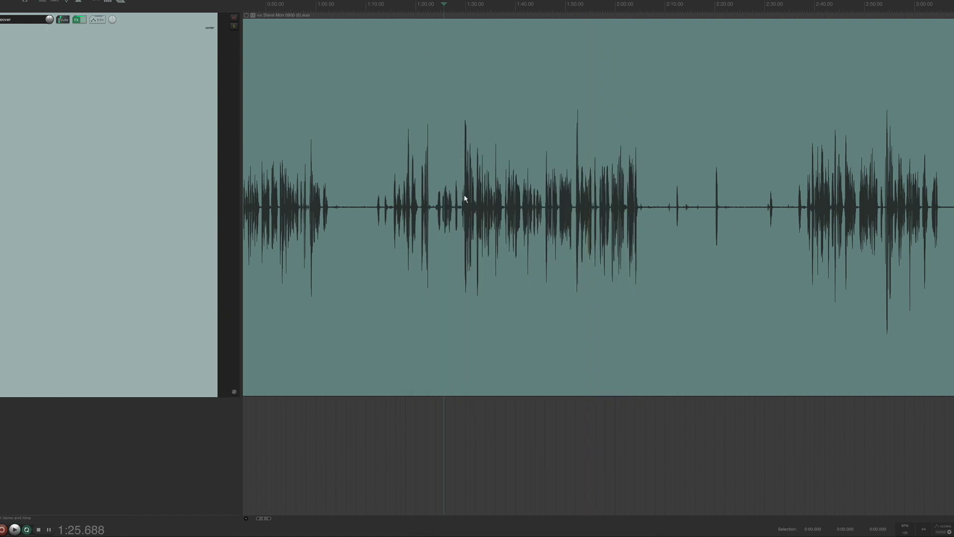